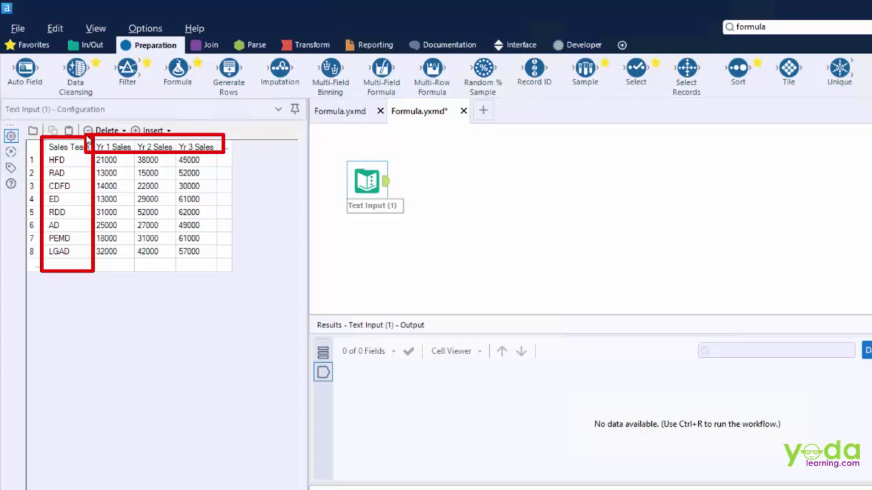
- Place a Formula tool on the canvas, connected after Text Input (1)
click(259, 278)
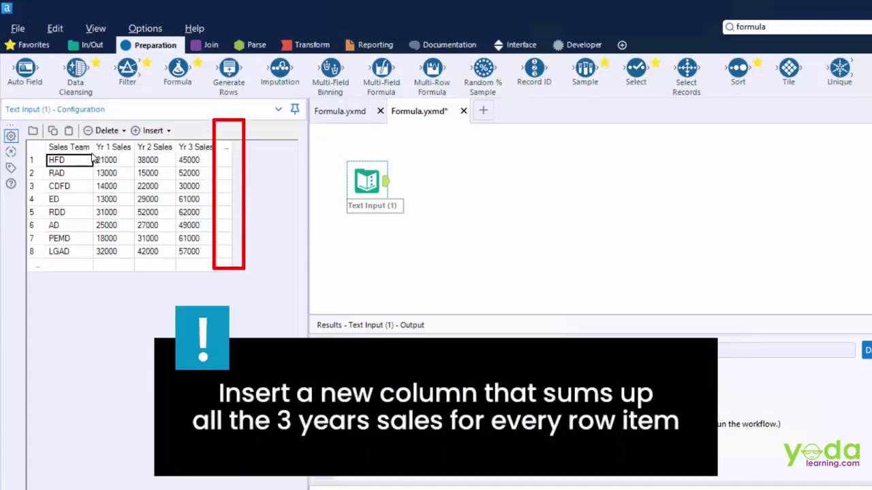
drag(89, 154, 216, 172)
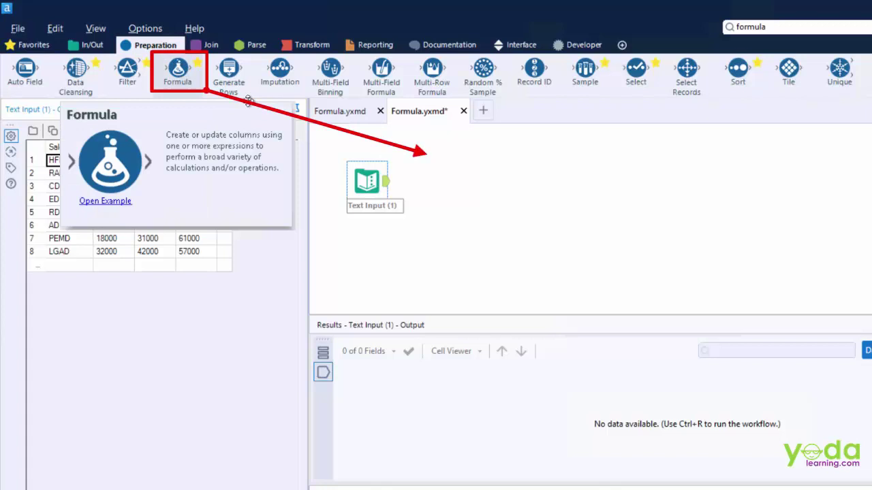
drag(179, 71, 433, 181)
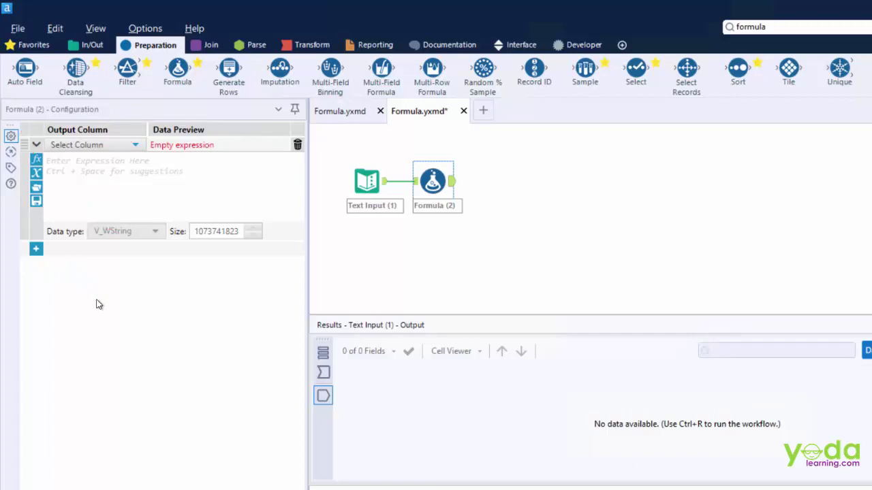
- Add a new output column named GT to the Formula tool
click(135, 146)
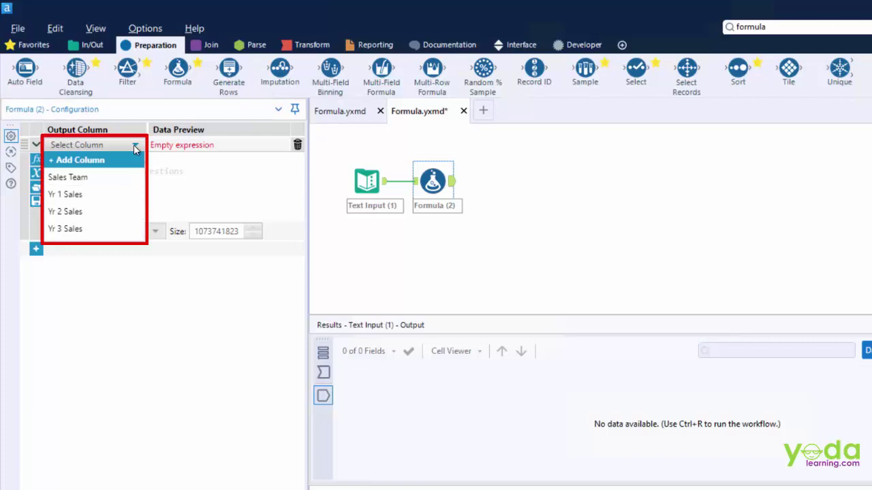
click(76, 163)
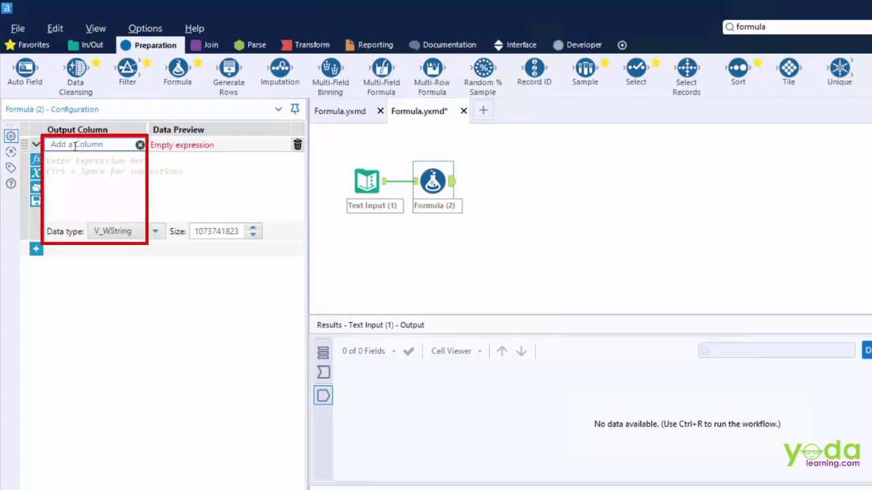
text(GT)
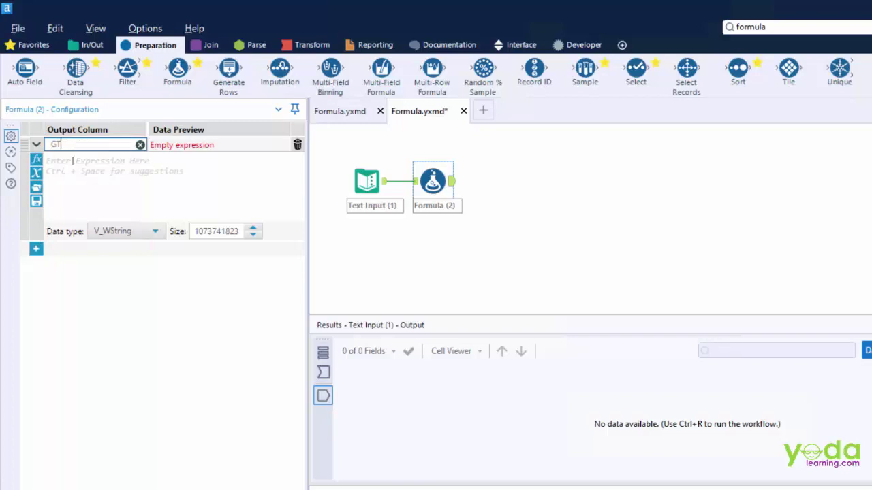
- Set GT's expression to [Yr 1 Sales]+[Yr 2 Sales]+[Yr 3 Sales] with Int64 data type
click(64, 161)
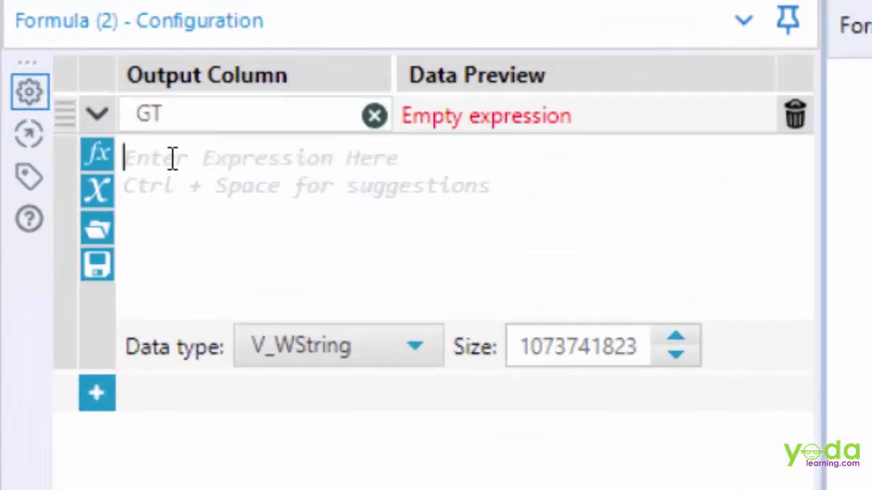
text([)
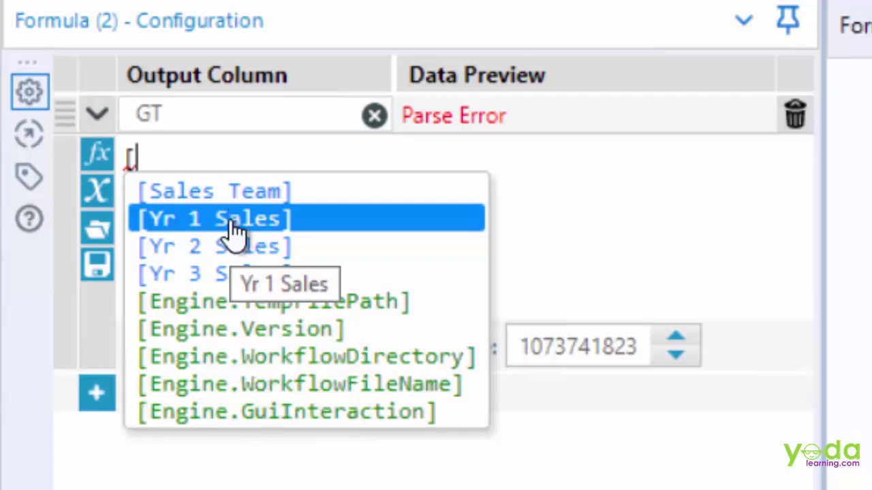
click(232, 231)
text(+)
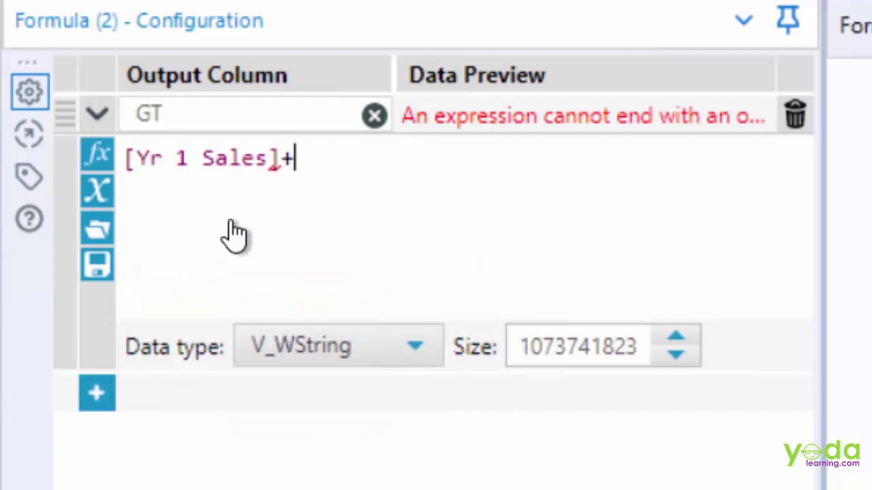
text([)
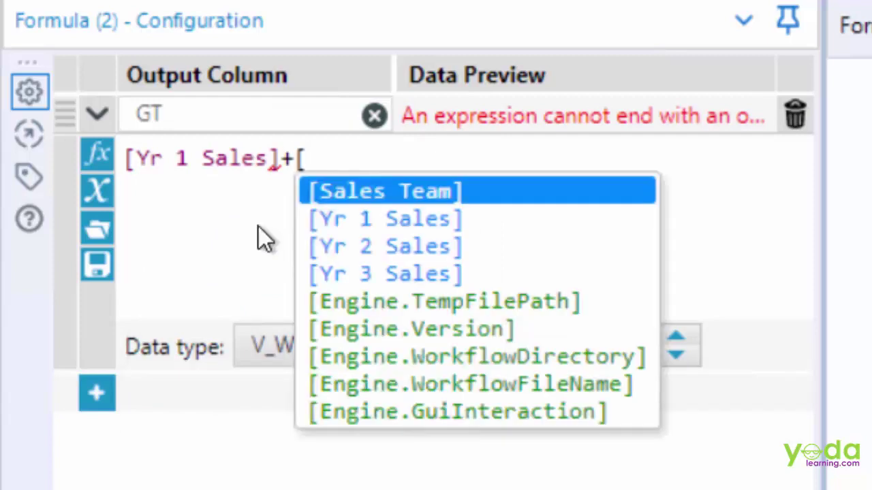
click(390, 249)
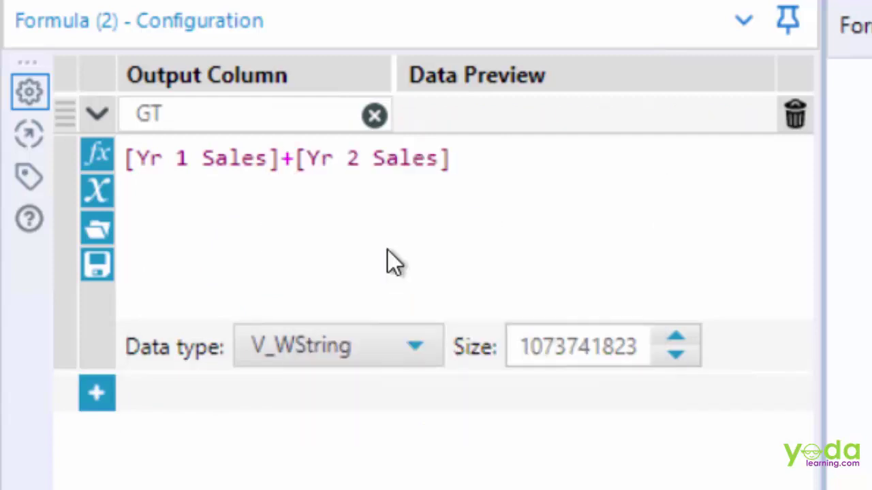
text(+)
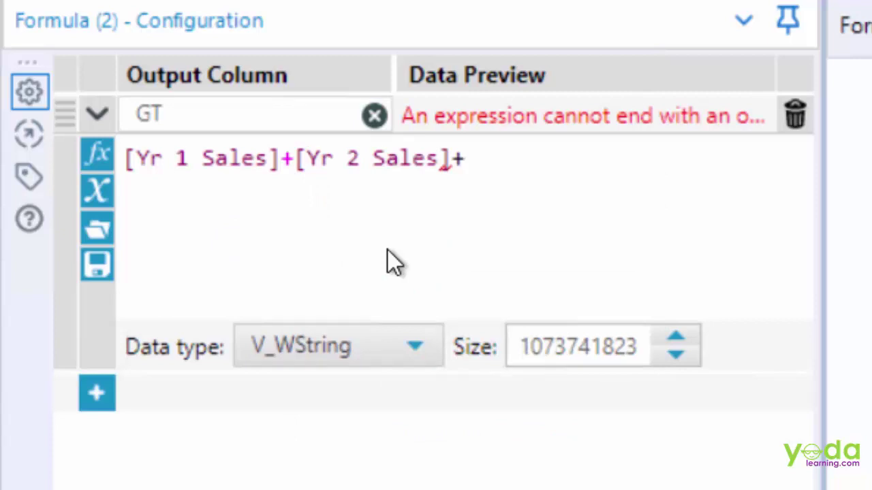
text([)
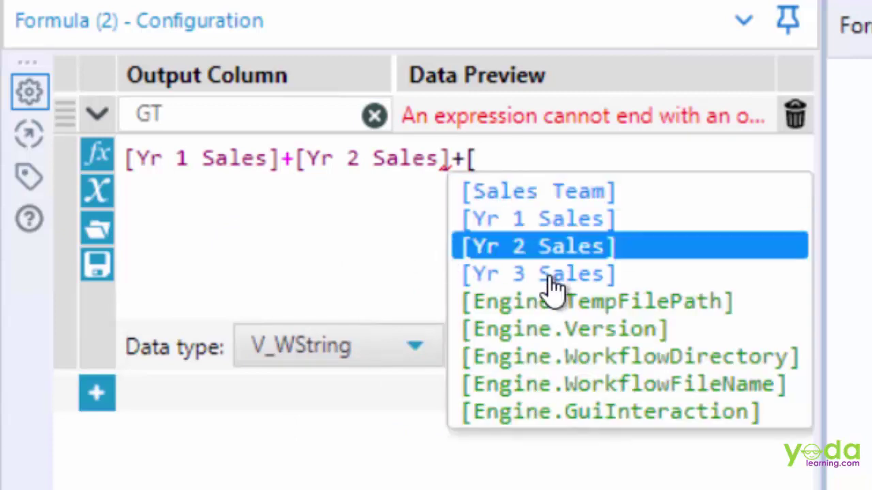
click(547, 276)
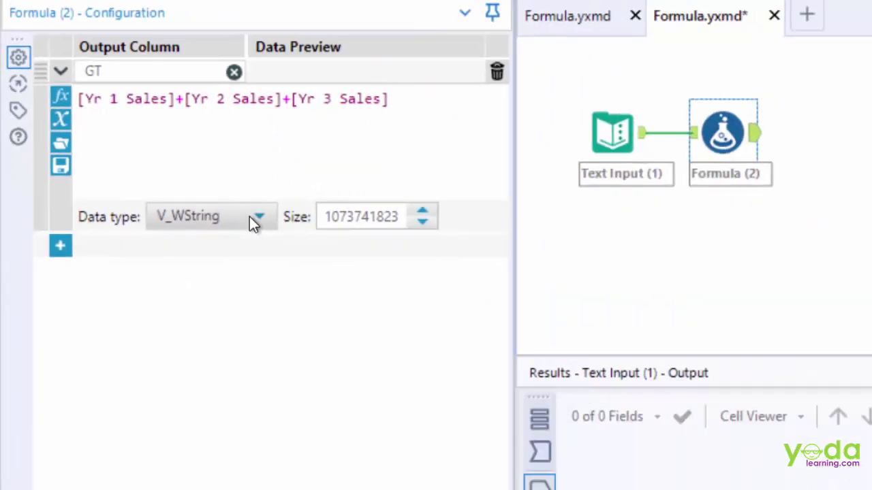
click(399, 349)
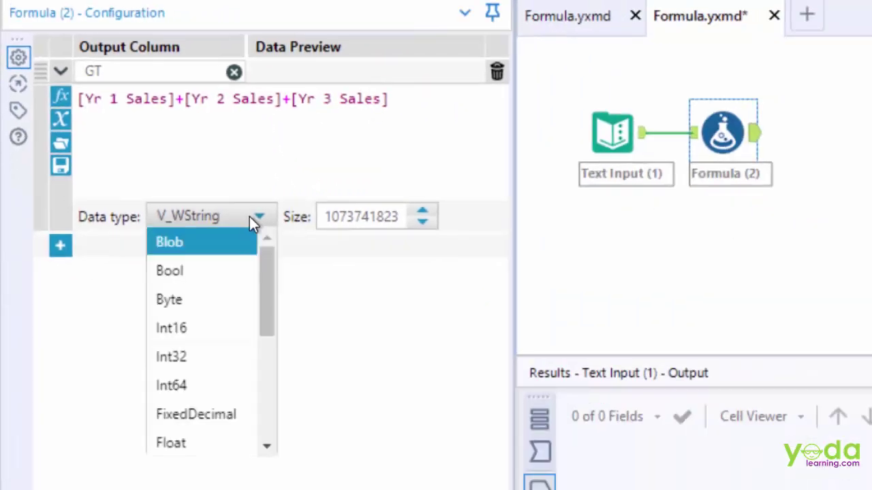
click(181, 393)
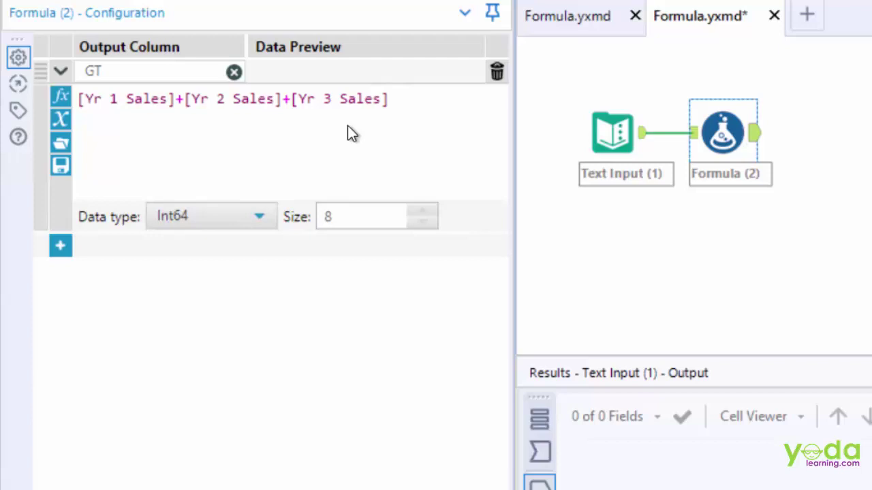
- Run the workflow with Ctrl+R to see GT totals such as 104000, 80000 and 66000
key(ctrl+r)
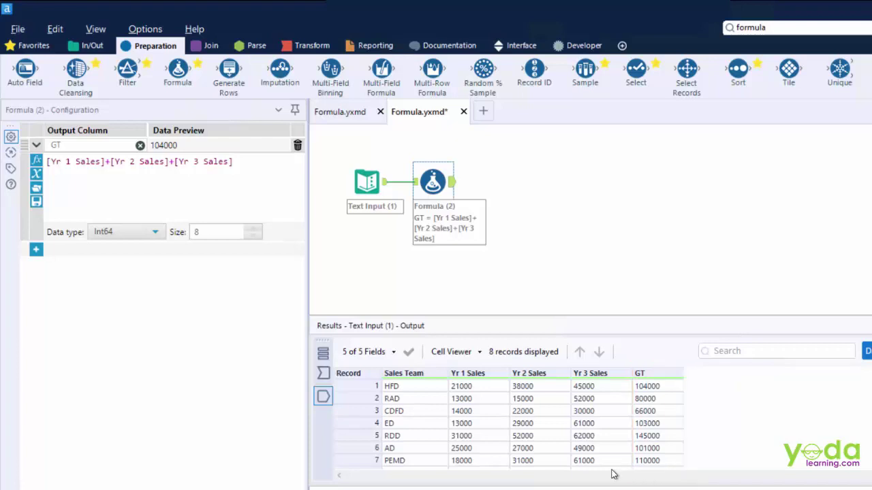
- Add a second expression row creating a new column named Status
click(37, 251)
click(75, 250)
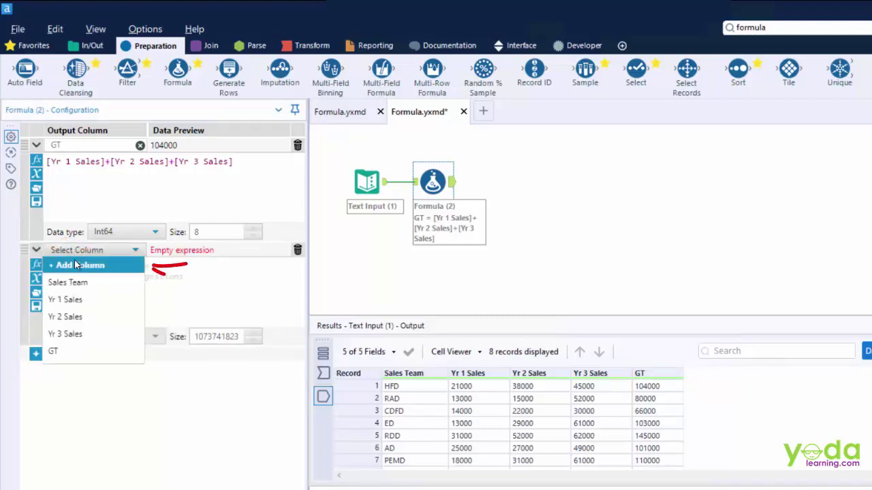
click(76, 271)
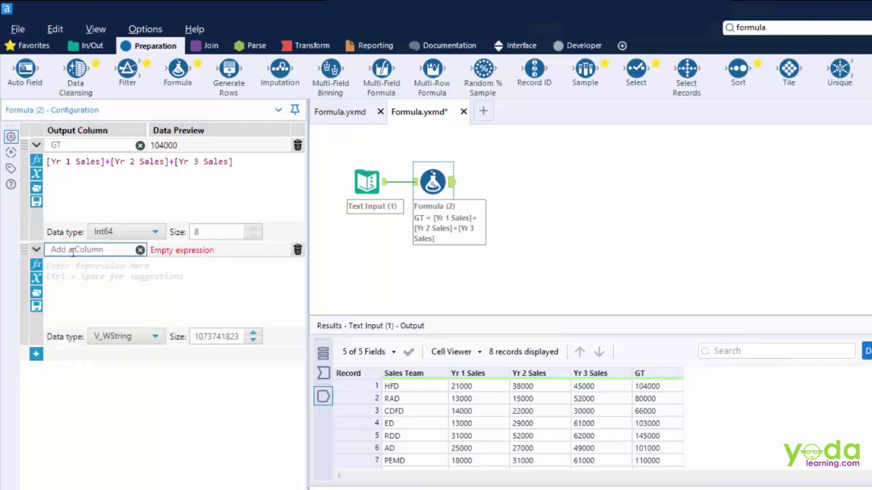
text(Status)
- Insert the Conditional IF c THEN t ELSE f ENDIF template into the Status expression
click(61, 266)
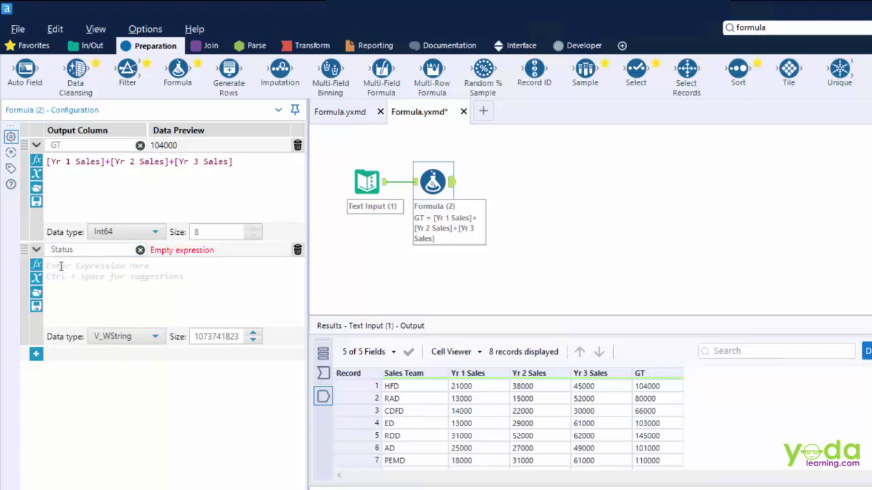
click(37, 266)
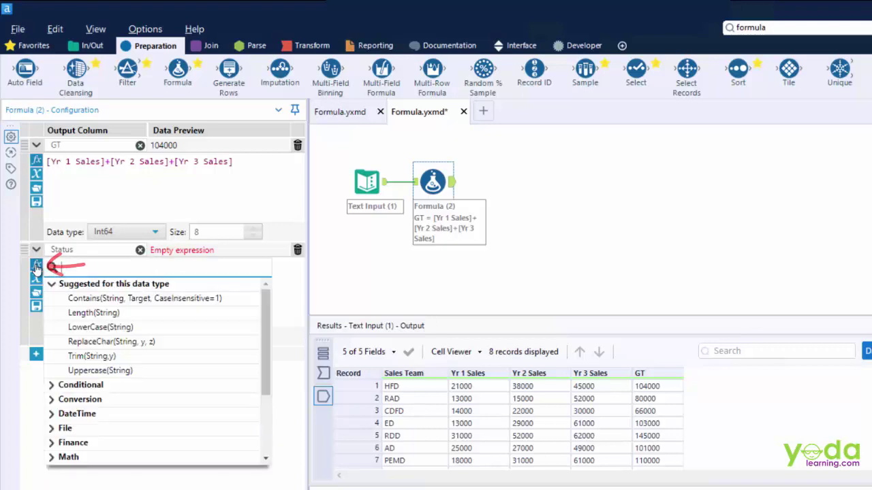
click(52, 386)
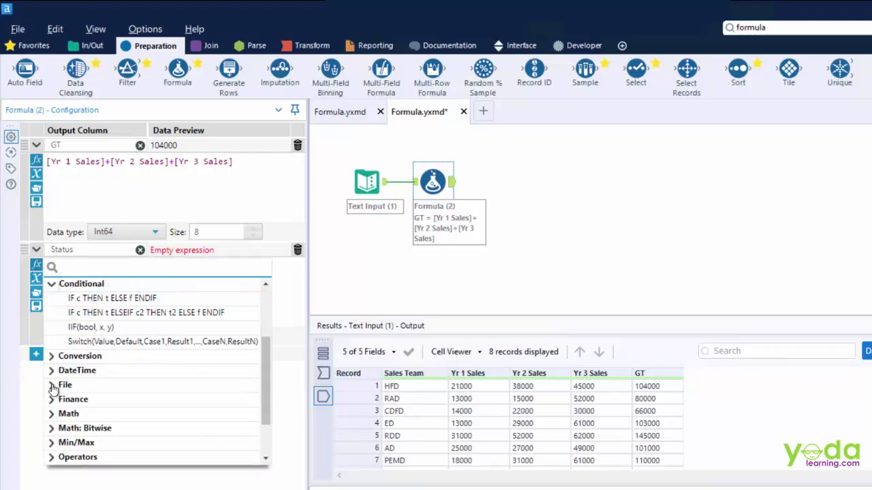
click(109, 300)
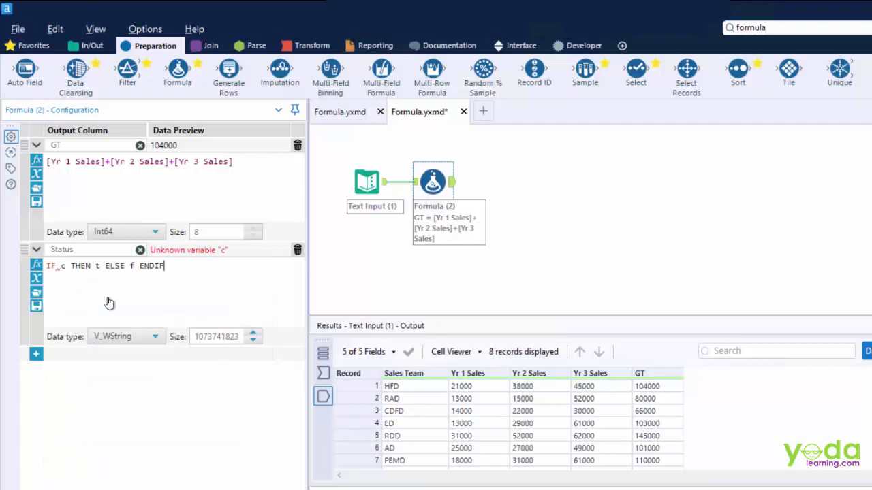
- Make Status IF [GT]>100000 THEN "High" ELSE "Low" ENDIF and rerun the workflow
double_click(63, 266)
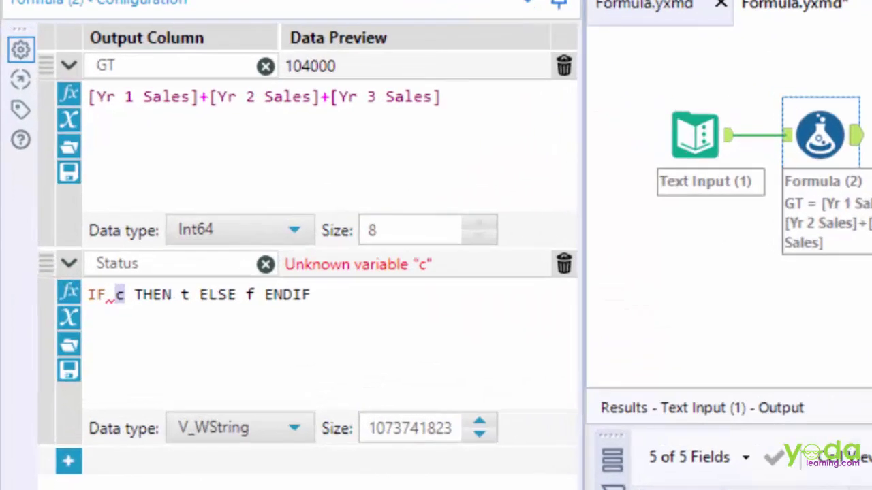
text([)
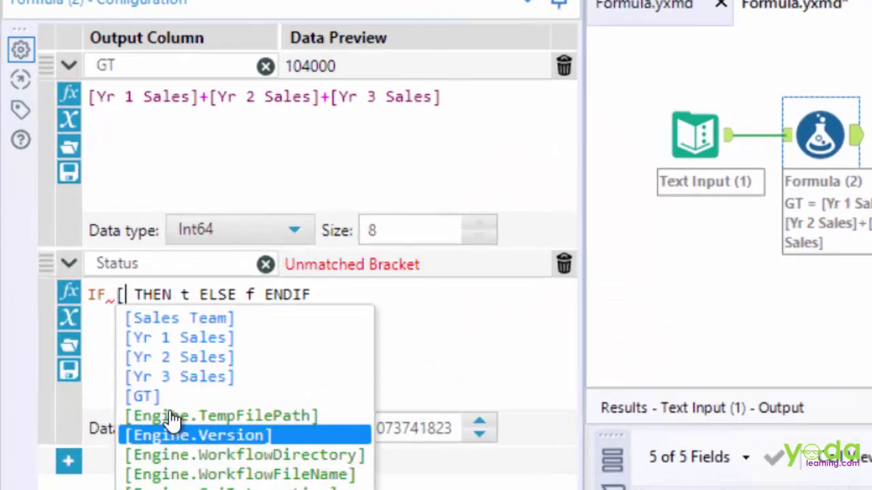
click(159, 400)
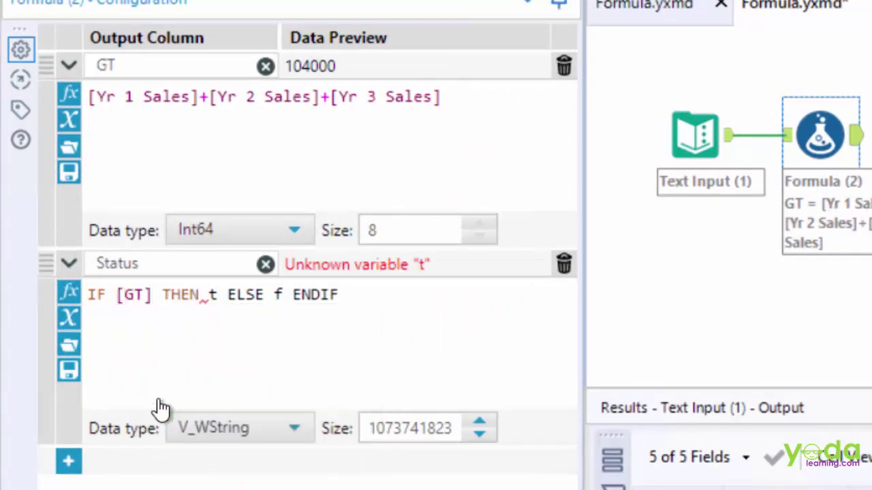
text(>100000)
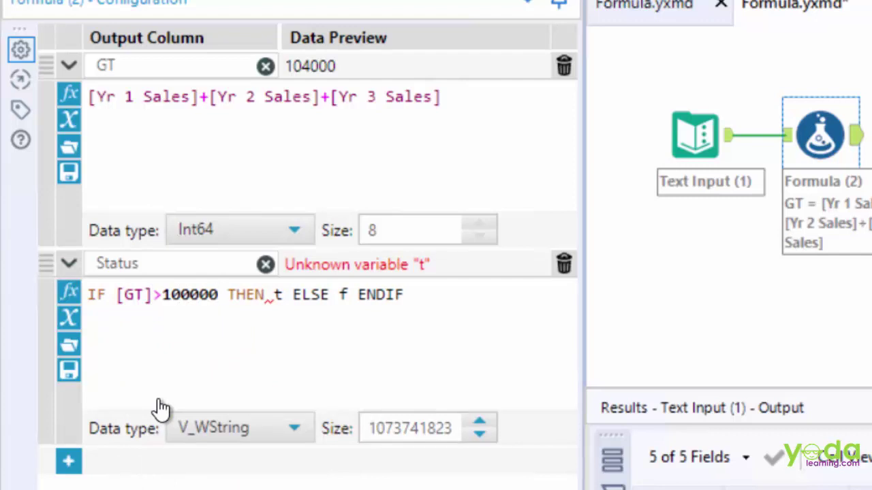
double_click(278, 295)
key(BackSpace)
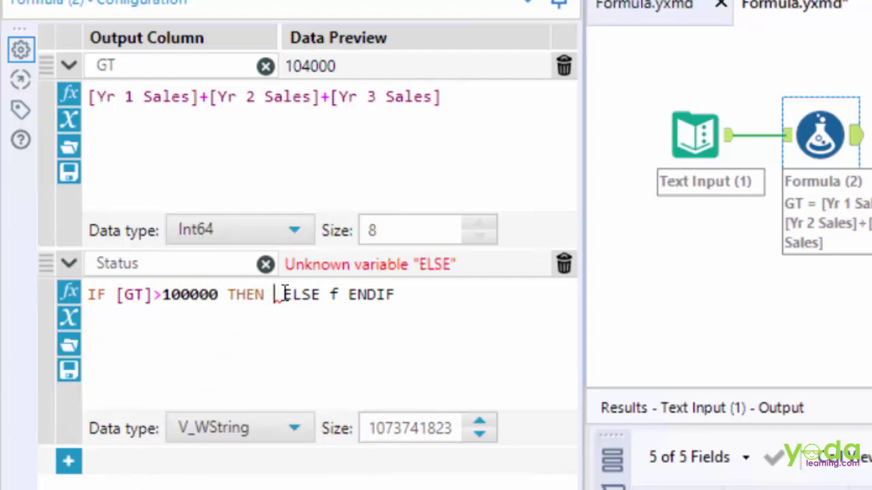
text("High")
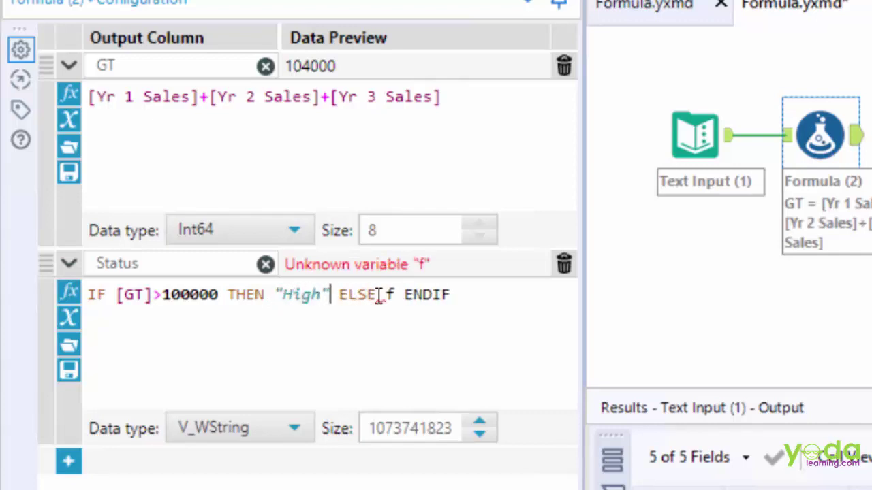
double_click(391, 294)
text("Low")
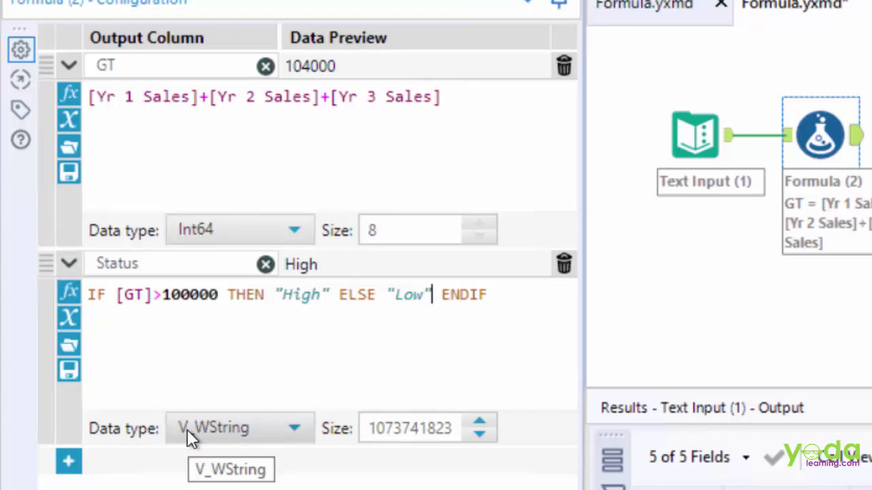
key(ctrl+r)
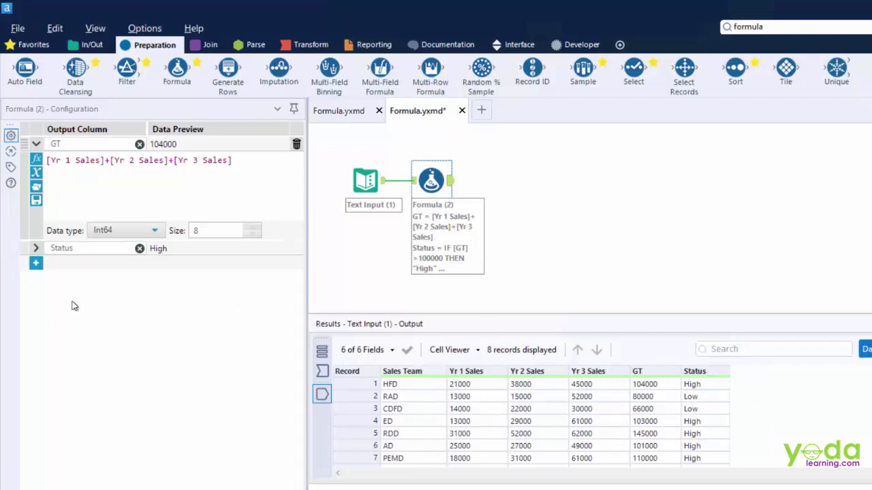
- Add a third column Test with constant expression "Checked" and rerun the workflow
click(36, 268)
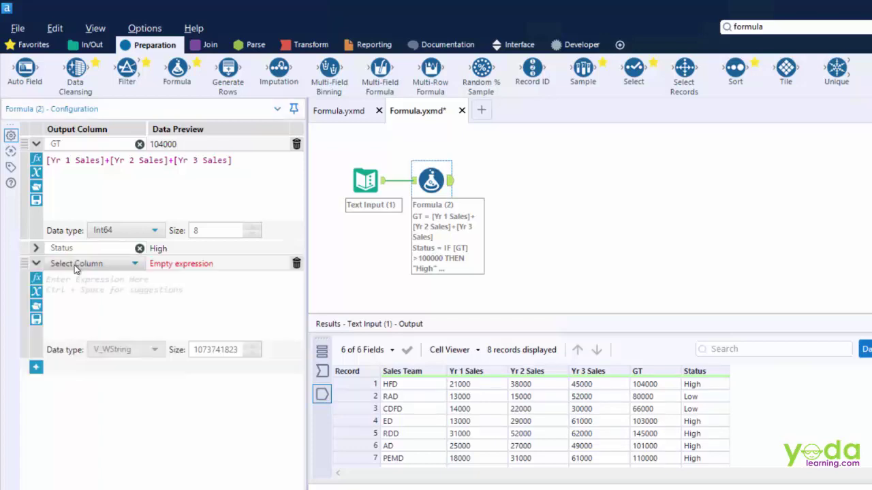
click(77, 265)
click(77, 279)
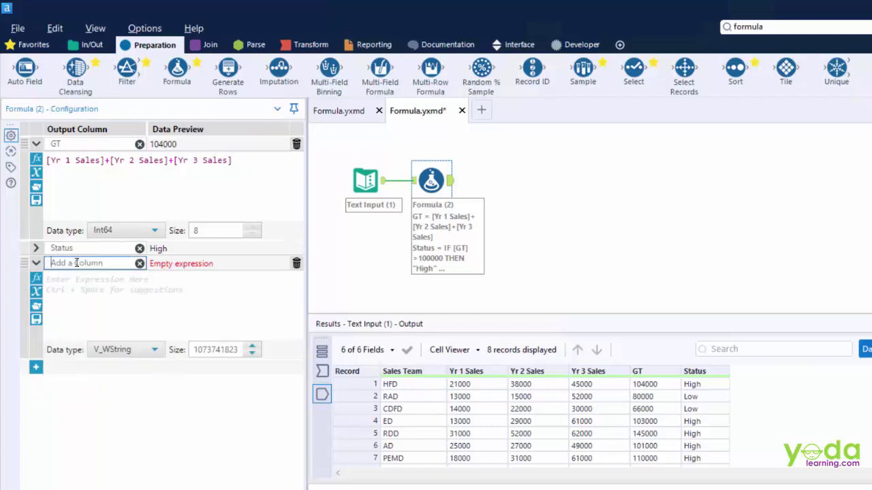
text(Test)
click(72, 281)
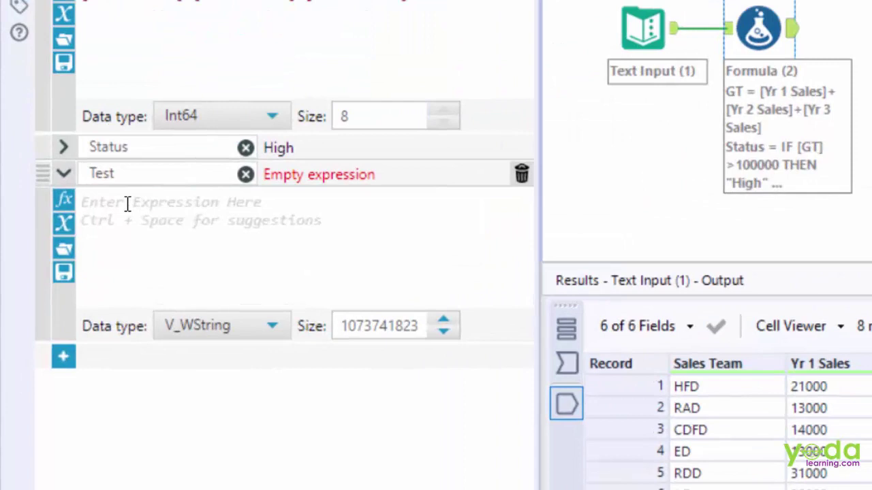
text("Ch)
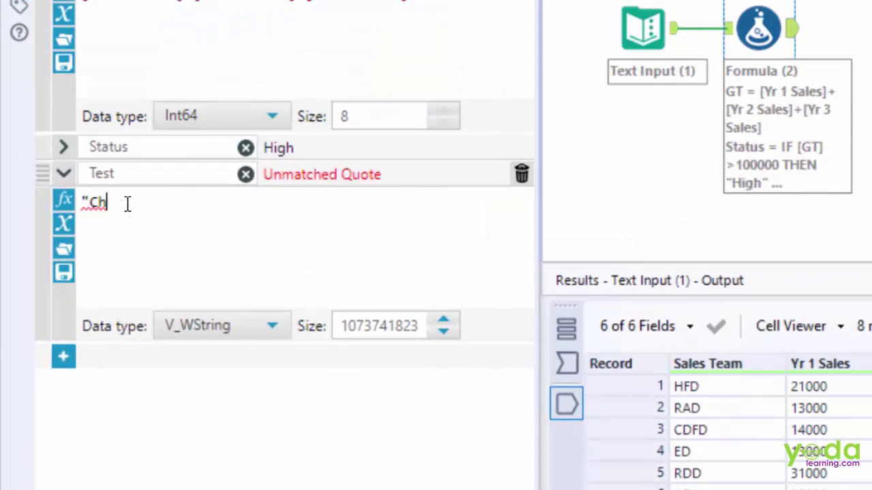
text(ecked")
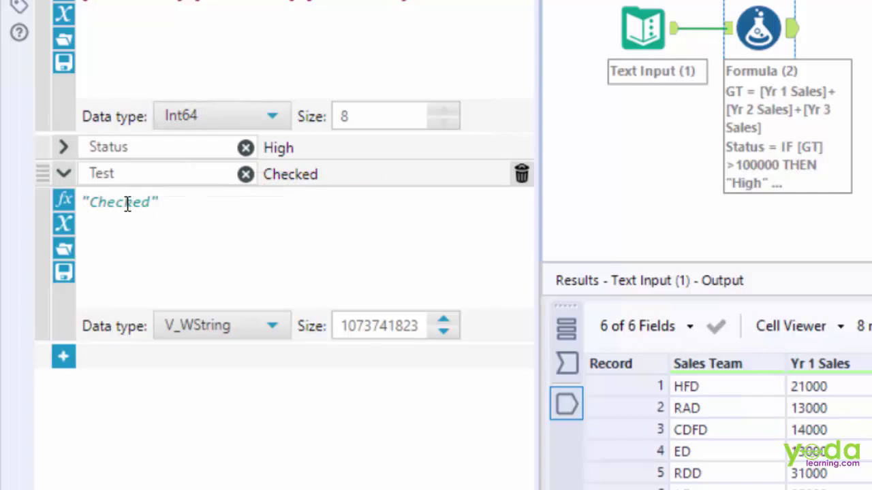
key(ctrl+r)
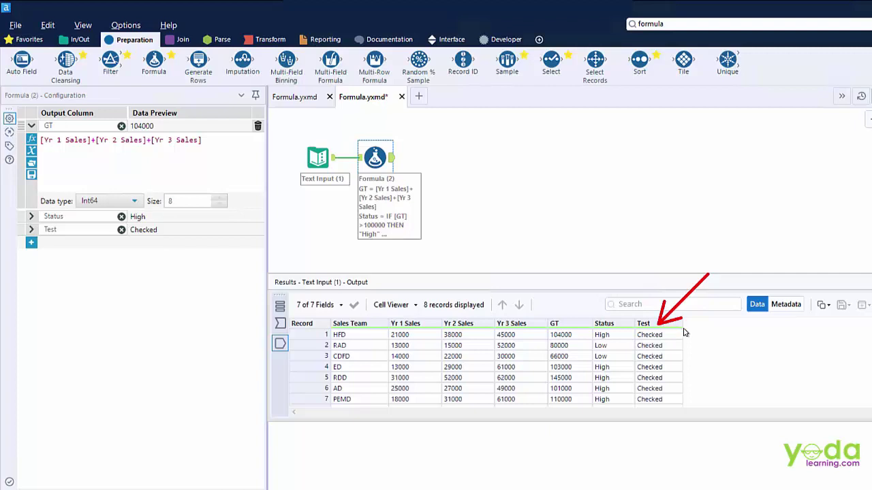
- Add a fourth empty expression row and browse the Conditional and DateTime function groups
click(31, 243)
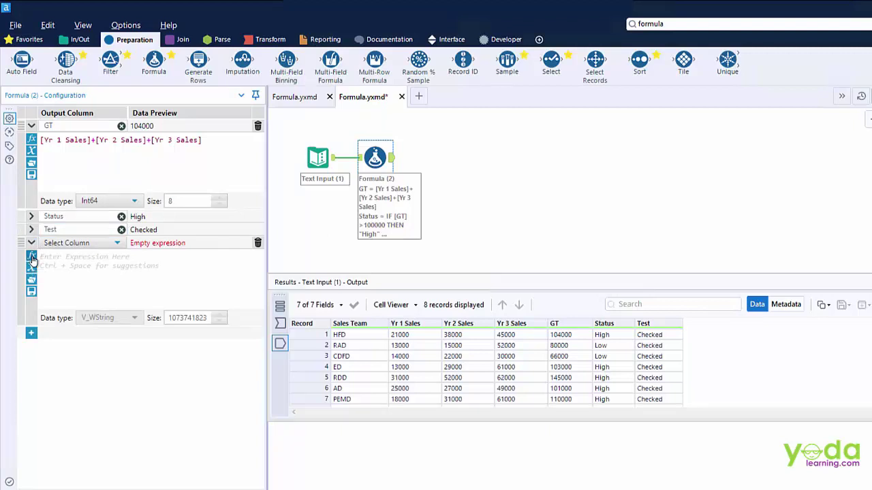
click(31, 258)
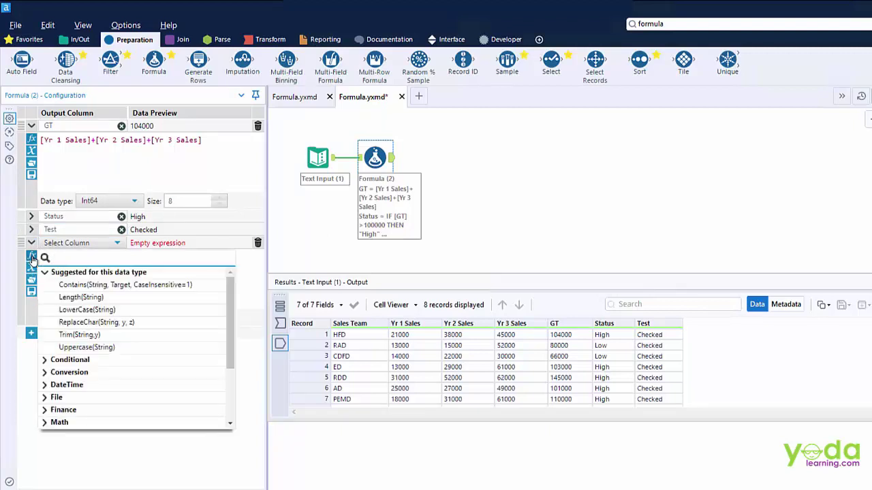
click(44, 360)
click(45, 347)
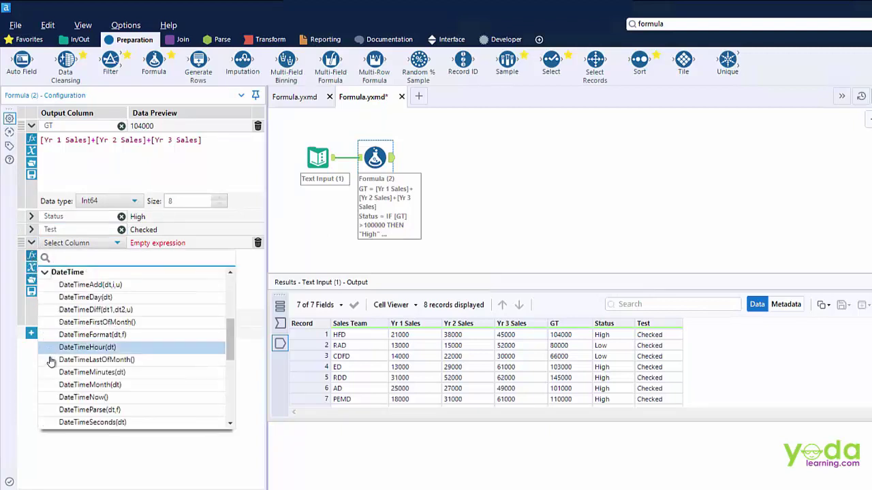